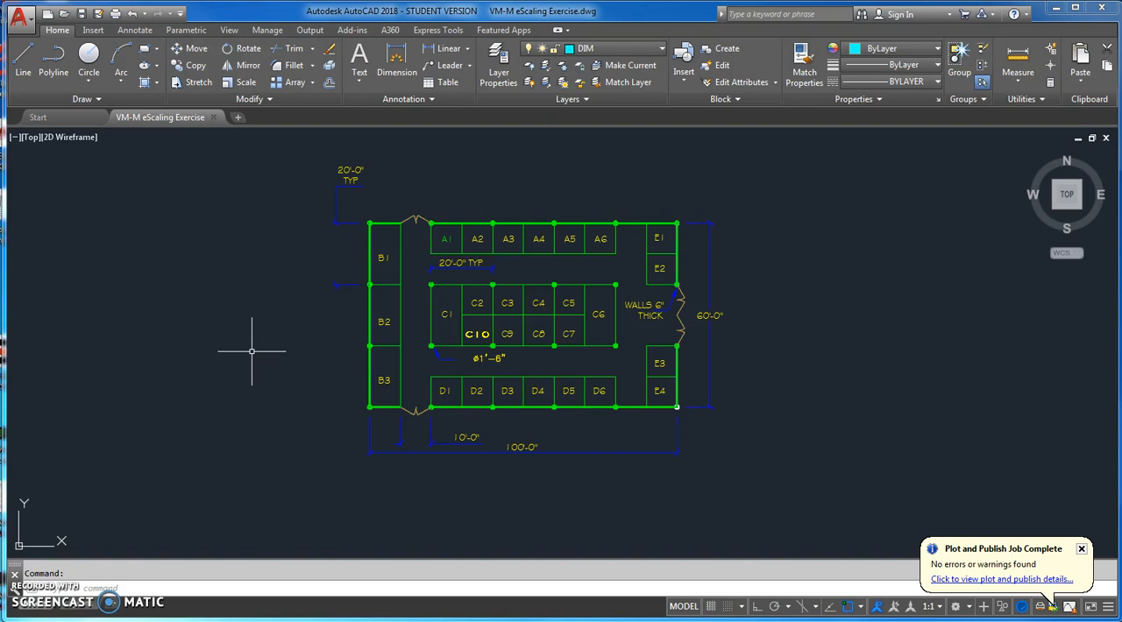
# Insert the VM-L TBAL-MS title block drawing from the Desktop as a block at insertion point 0,0.
pyautogui.write('insert')
pyautogui.press('Return')
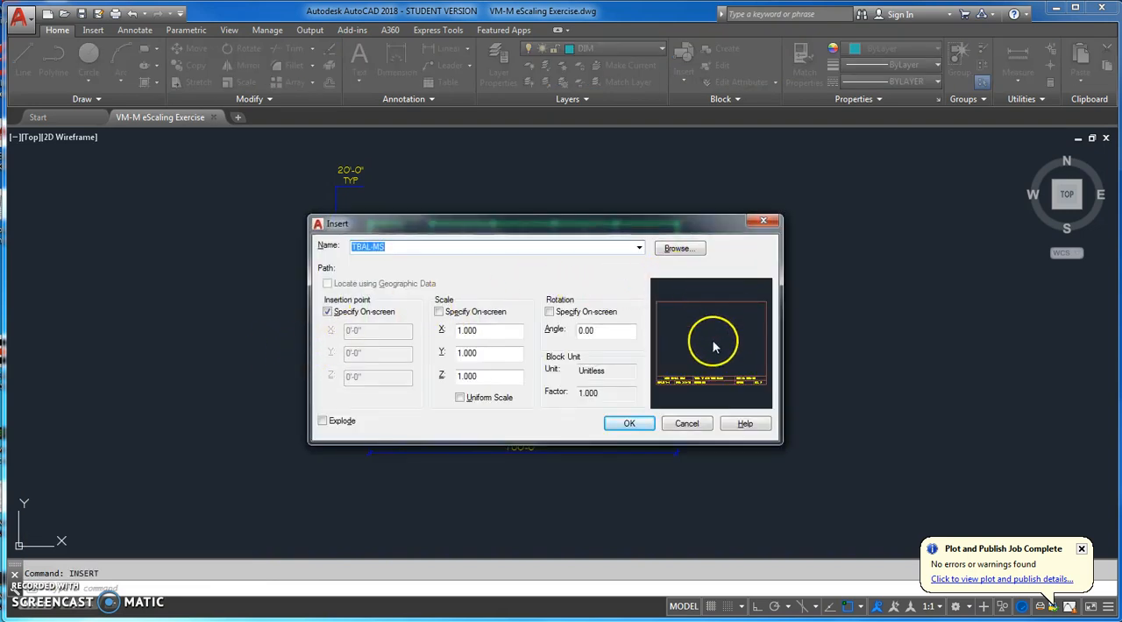
pyautogui.click(679, 250)
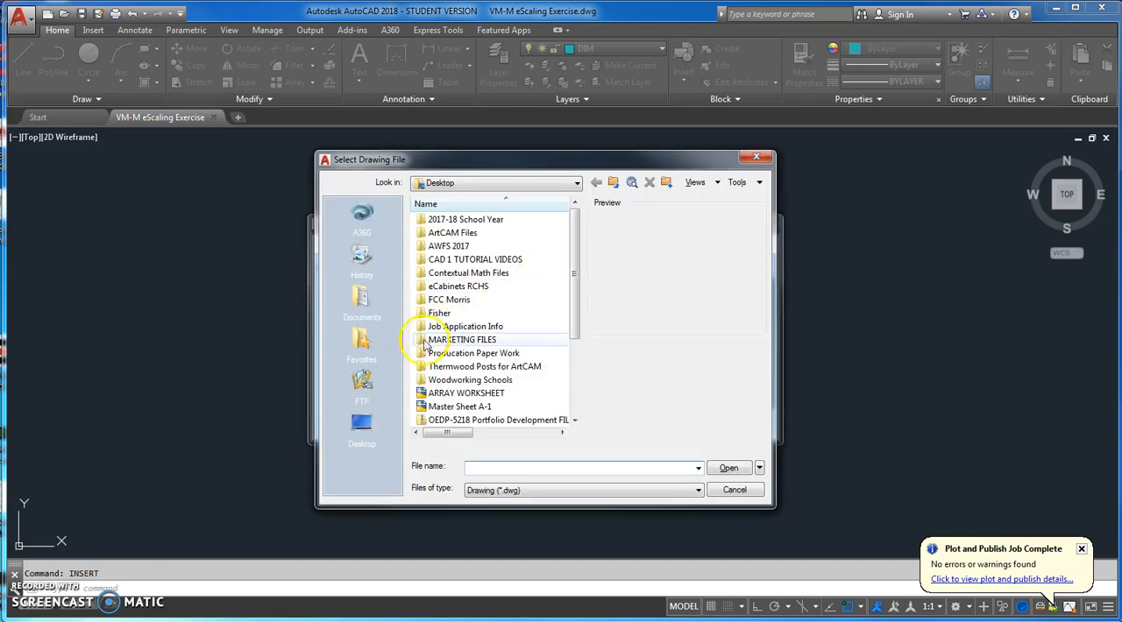
pyautogui.click(363, 421)
pyautogui.moveTo(578, 282); pyautogui.dragTo(554, 368)
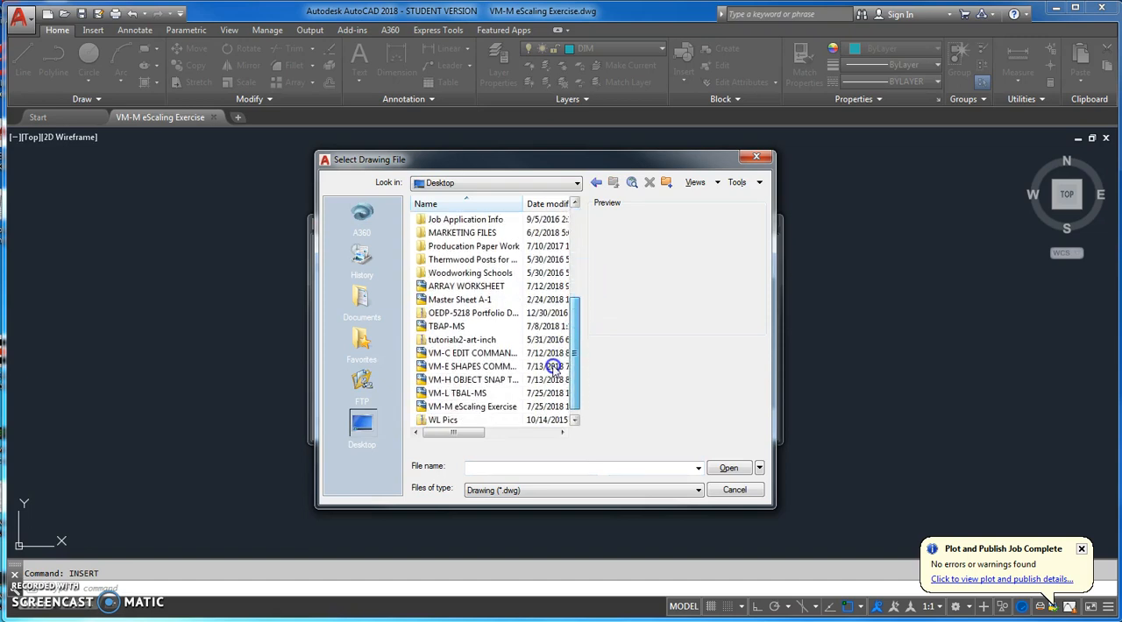
pyautogui.click(450, 393)
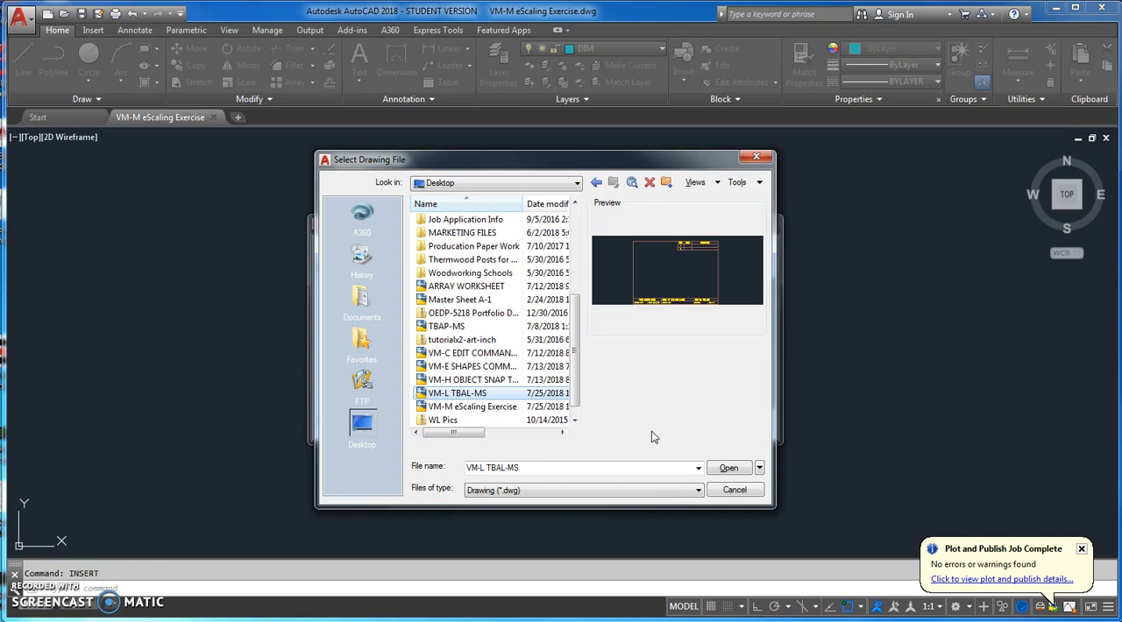
pyautogui.click(714, 468)
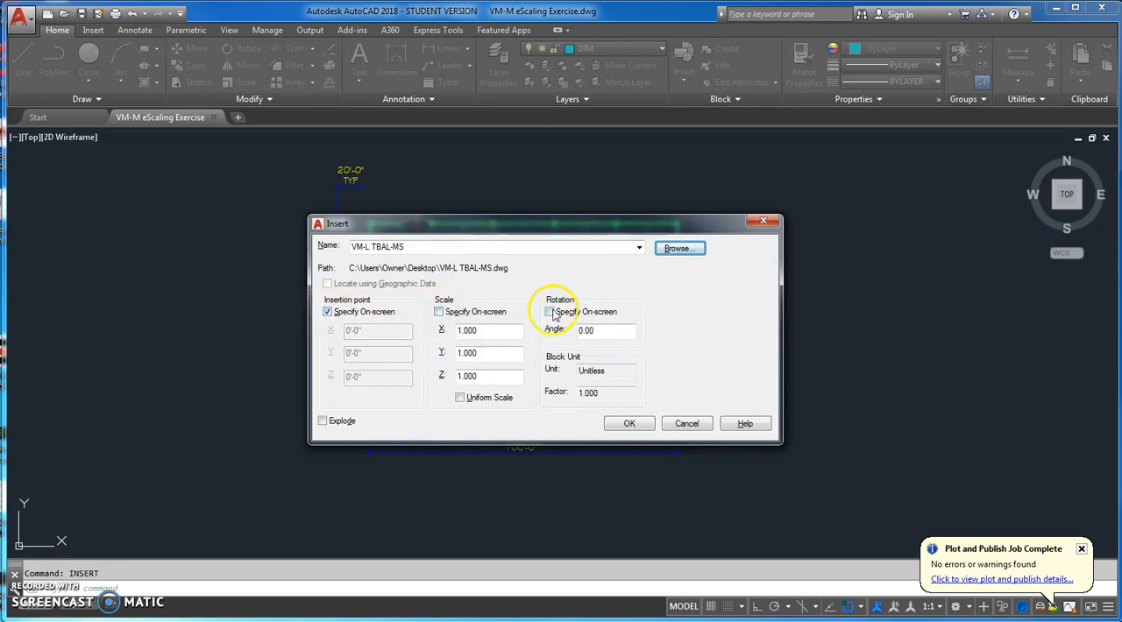
pyautogui.click(626, 423)
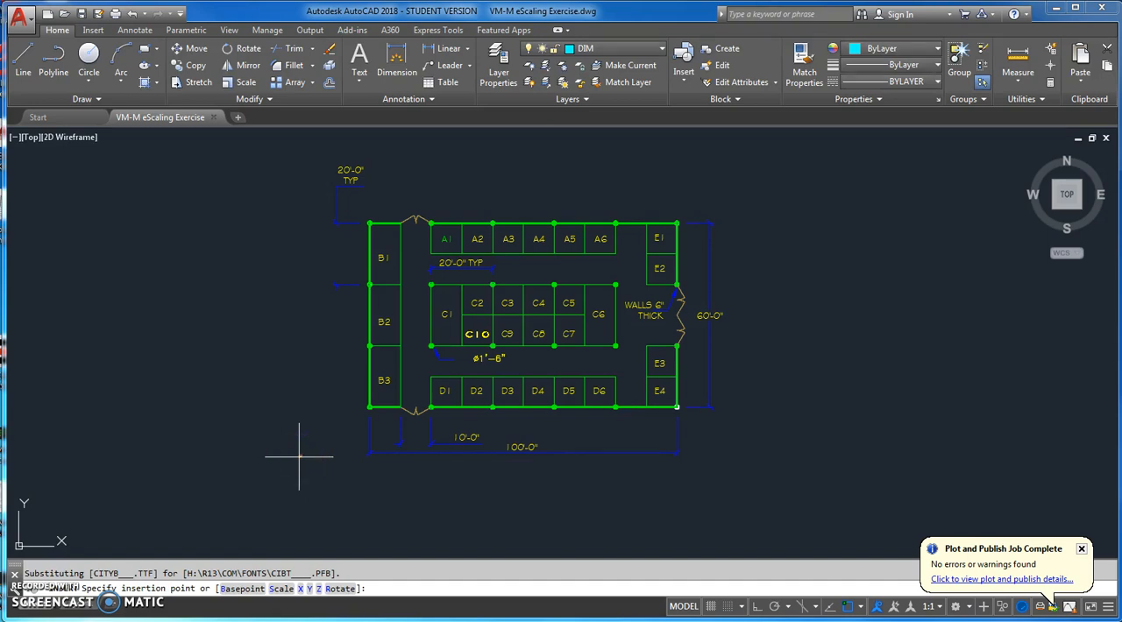
pyautogui.write('0,0')
pyautogui.press('Return')
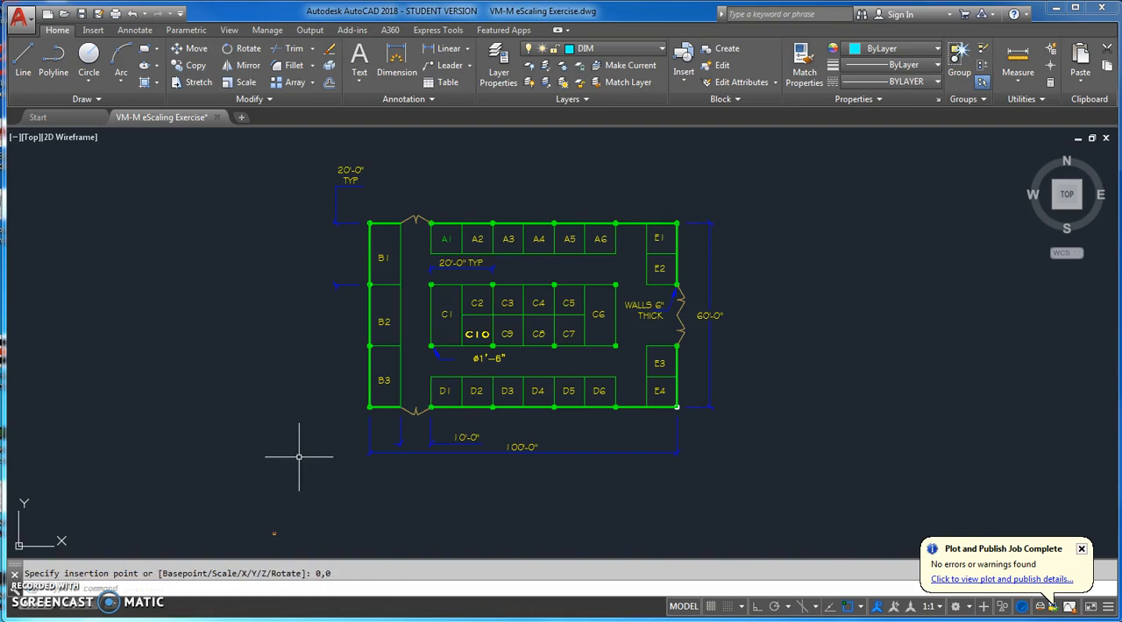
# Examine the inserted title block up close and compare its size and location with the floor plan.
pyautogui.scroll(5, 267, 533)
pyautogui.scroll(-15, 271, 535)
pyautogui.scroll(4, 293, 512)
pyautogui.scroll(6, 315, 456)
pyautogui.moveTo(333, 268); pyautogui.dragTo(376, 376, button='middle')
pyautogui.scroll(2, 375, 342)
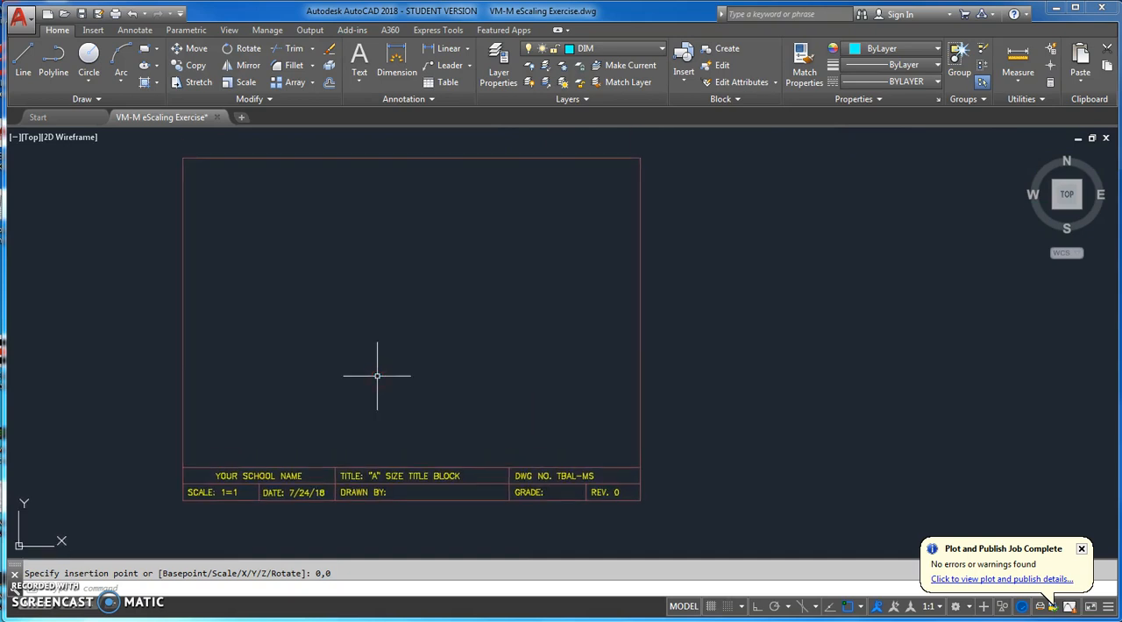
pyautogui.scroll(-4, 376, 376)
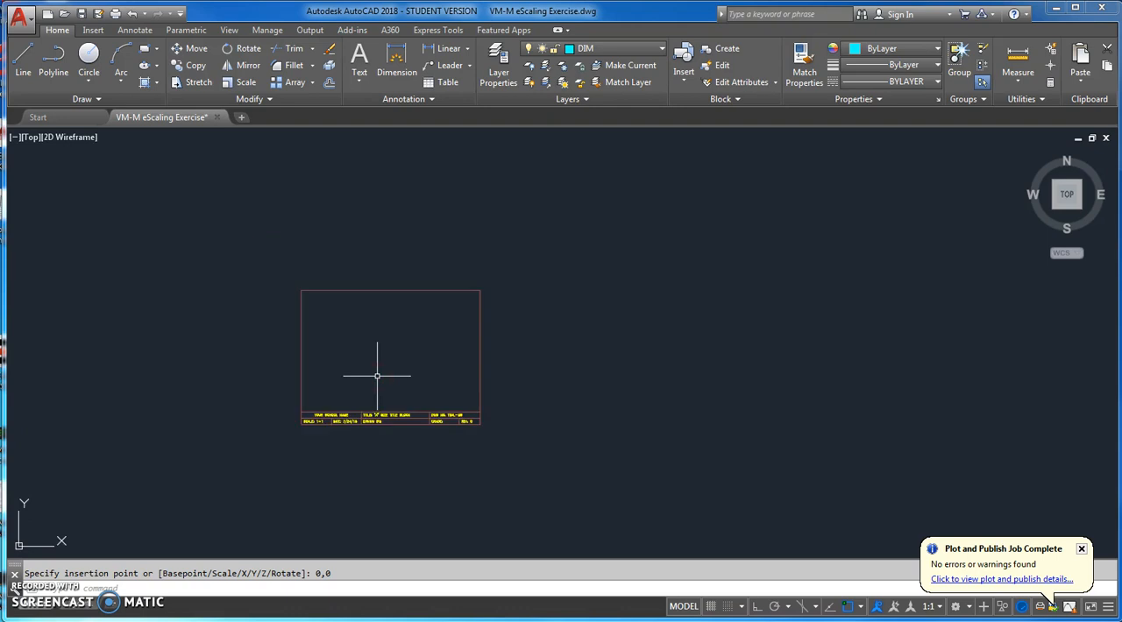
pyautogui.scroll(-2, 476, 386)
pyautogui.scroll(-4, 499, 383)
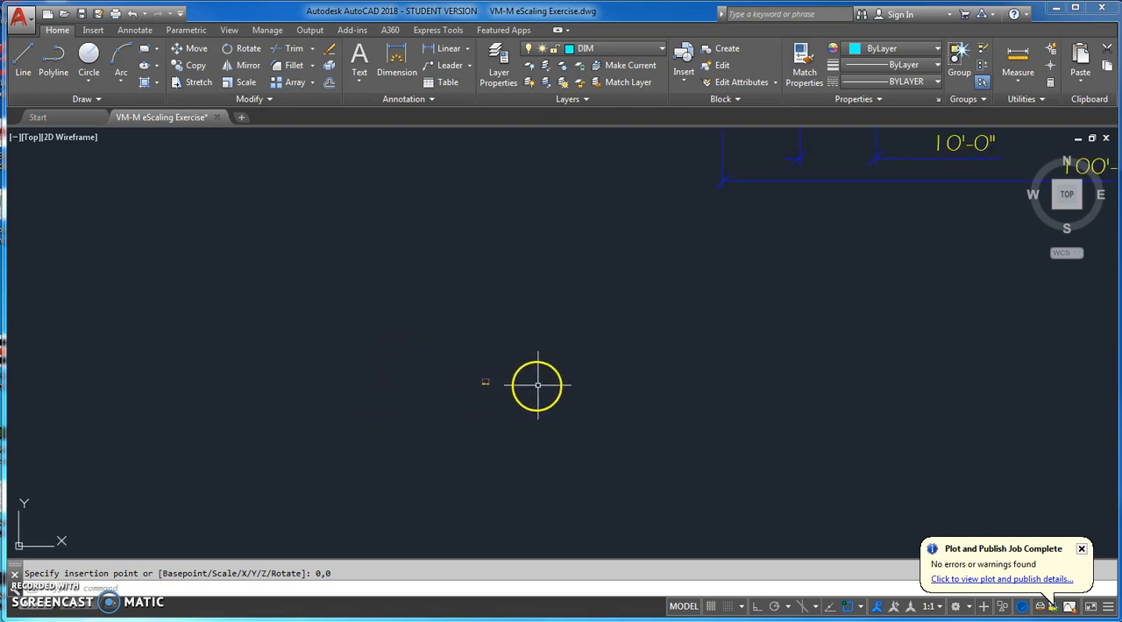
pyautogui.moveTo(709, 407); pyautogui.dragTo(458, 418, button='middle')
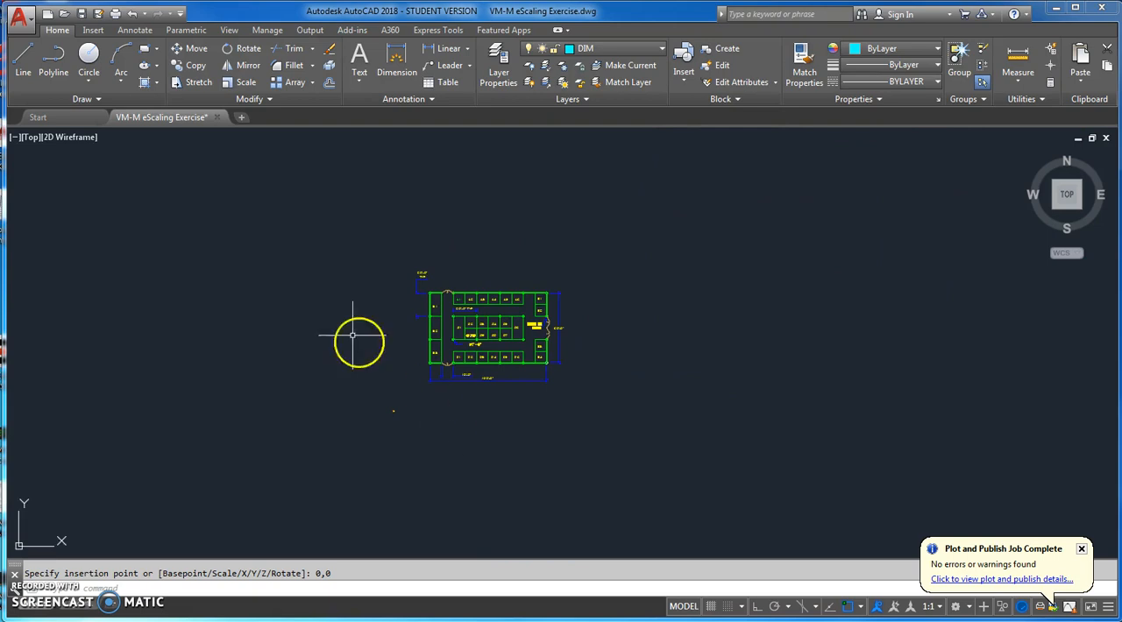
# Scale the title block by a factor of 192 about base point 0,0.
pyautogui.click(247, 83)
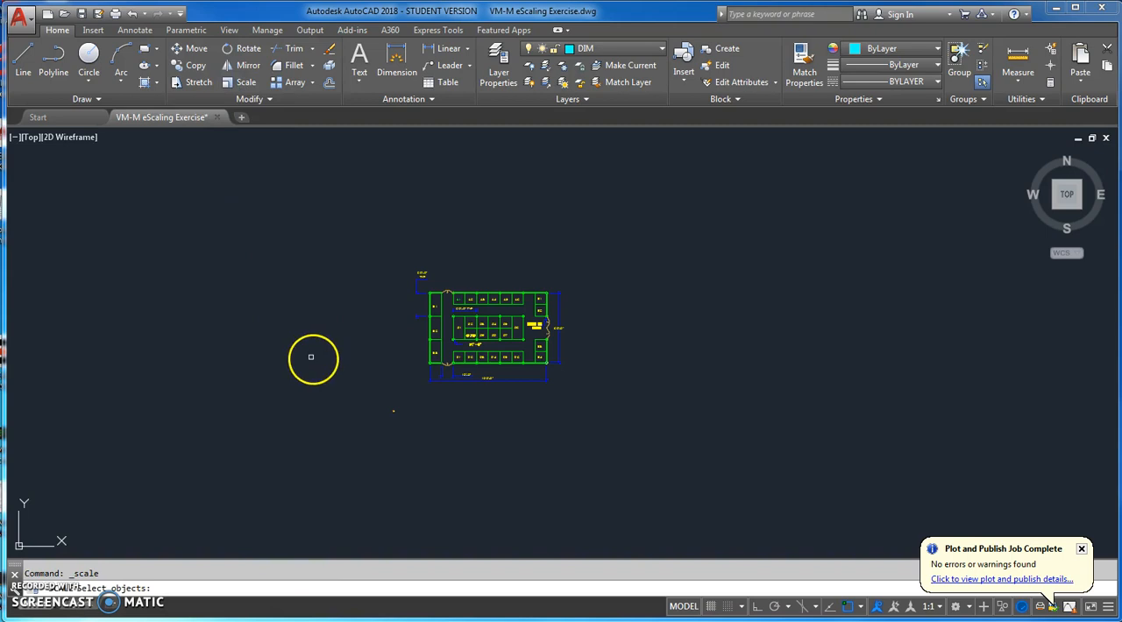
pyautogui.click(367, 401)
pyautogui.click(417, 430)
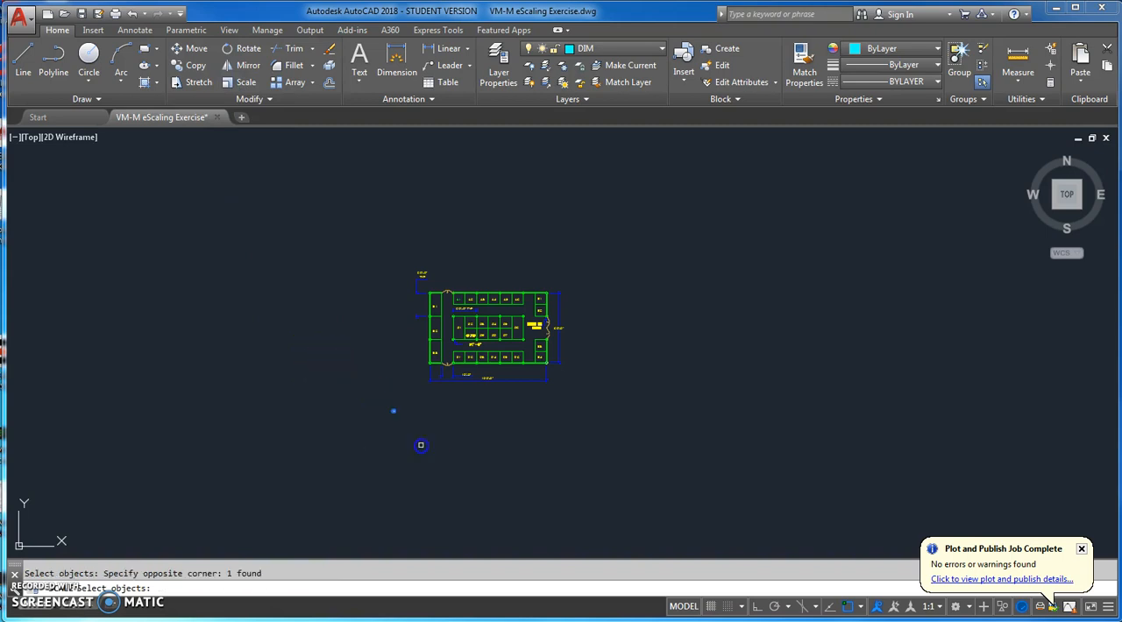
pyautogui.rightClick(421, 445)
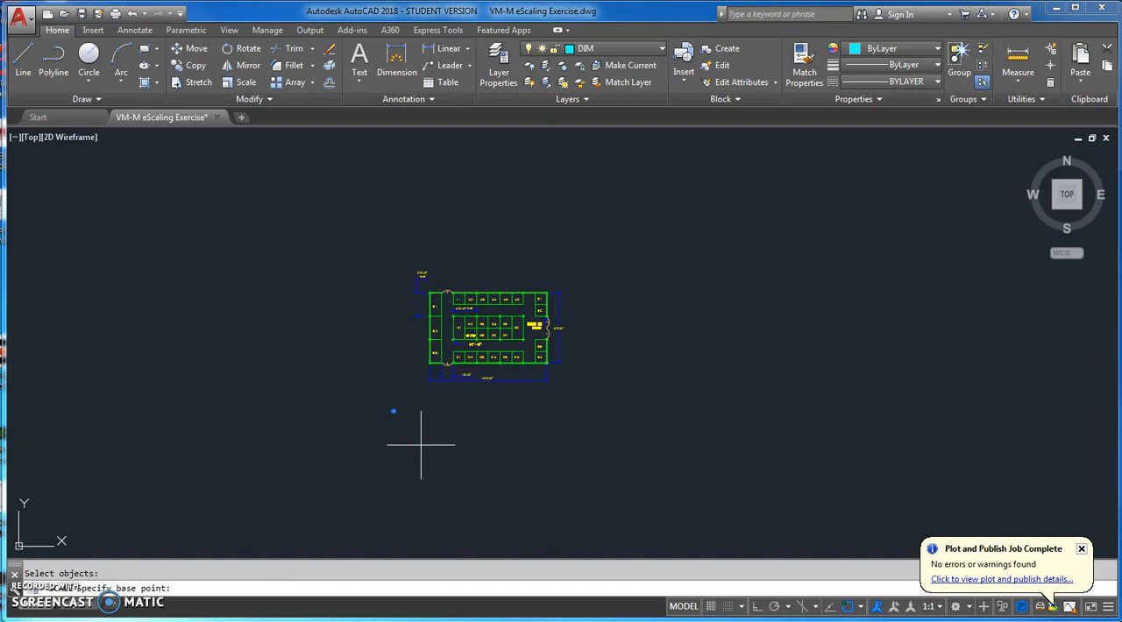
pyautogui.write('0,0')
pyautogui.press('Return')
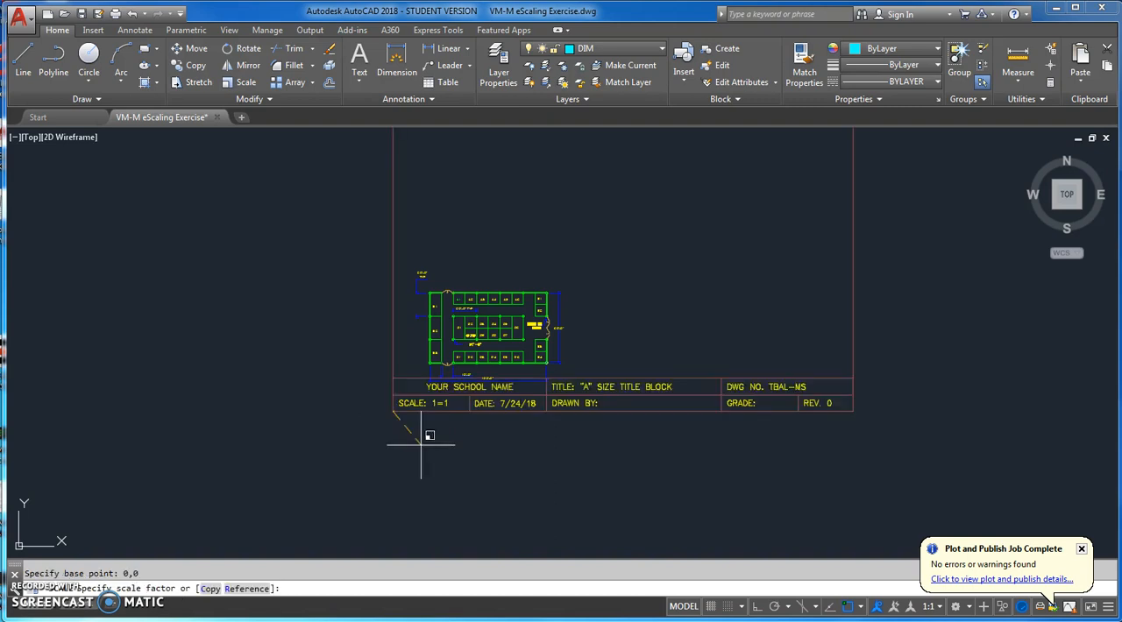
pyautogui.click(399, 451)
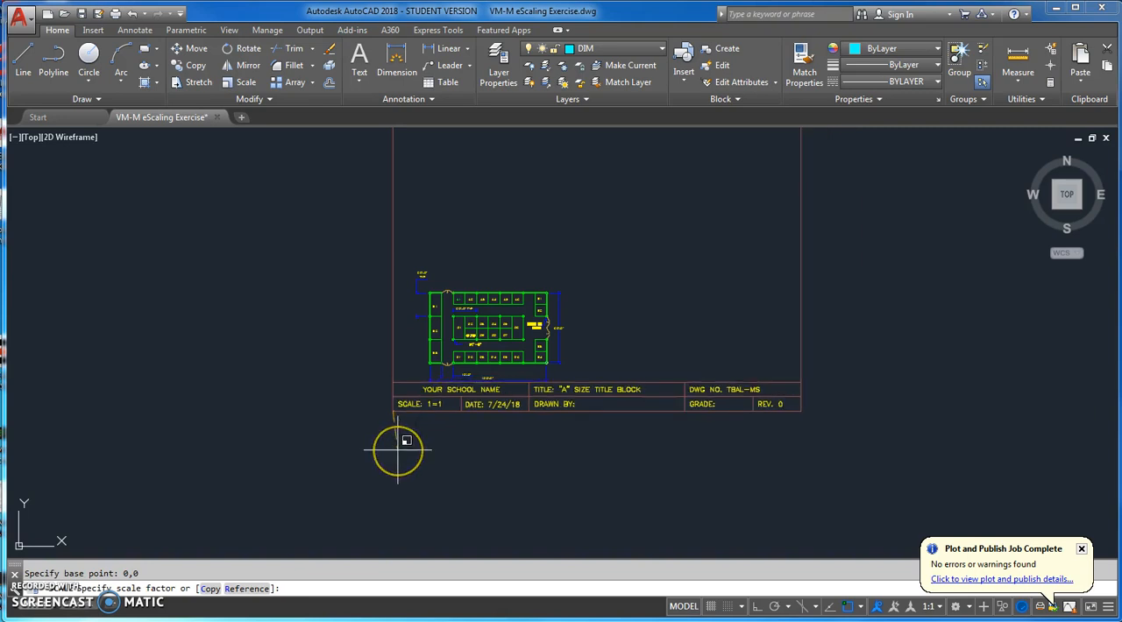
pyautogui.write('192')
pyautogui.press('Return')
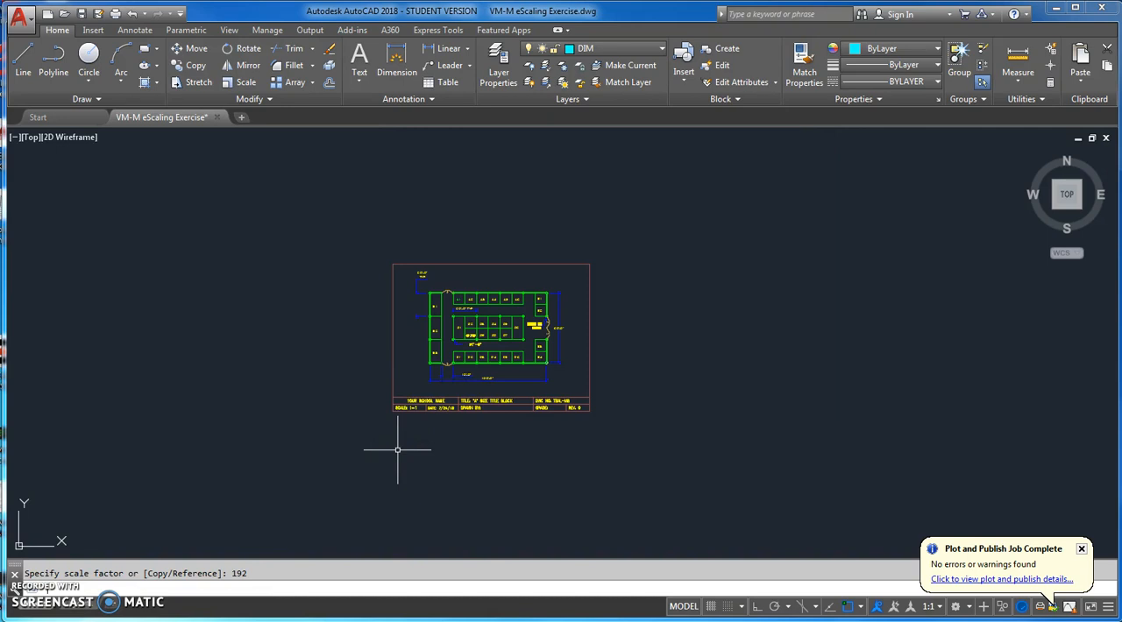
# Check the drawing limits, accepting the current lower-left and upper-right corners.
pyautogui.write('z')
pyautogui.press('Return')
pyautogui.write('a')
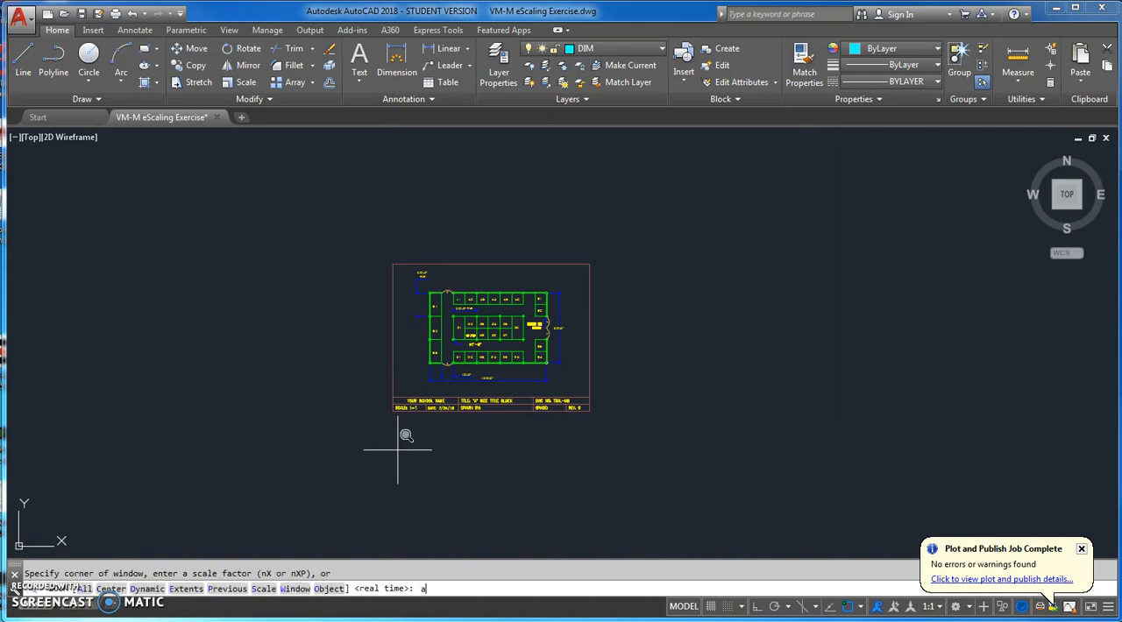
pyautogui.press('Return')
pyautogui.press('Return')
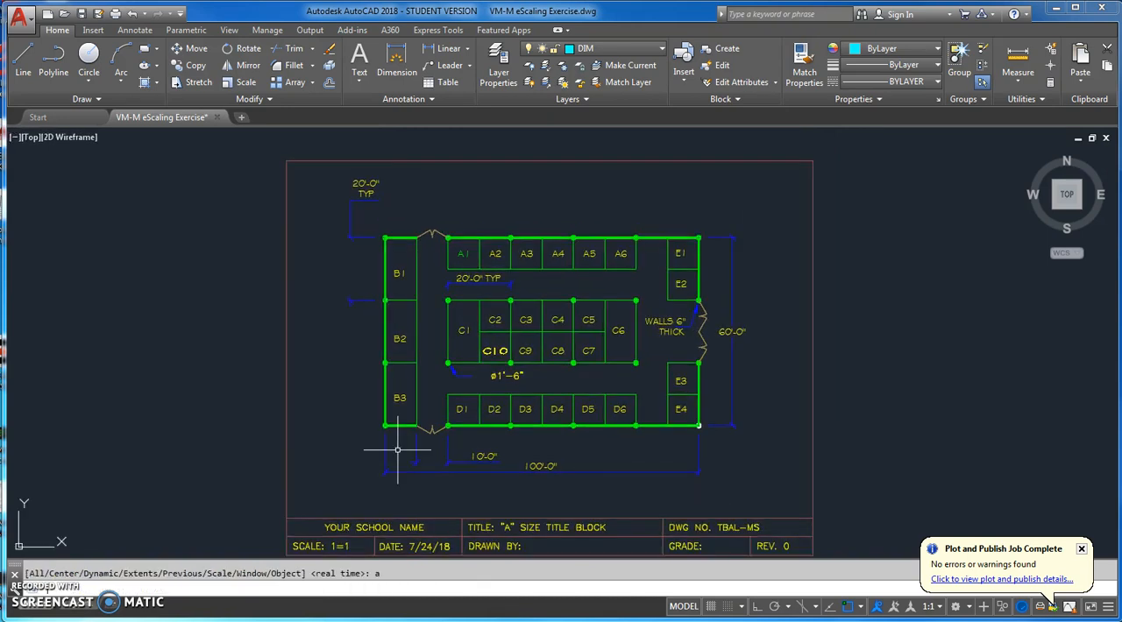
pyautogui.moveTo(821, 439); pyautogui.dragTo(889, 430, button='middle')
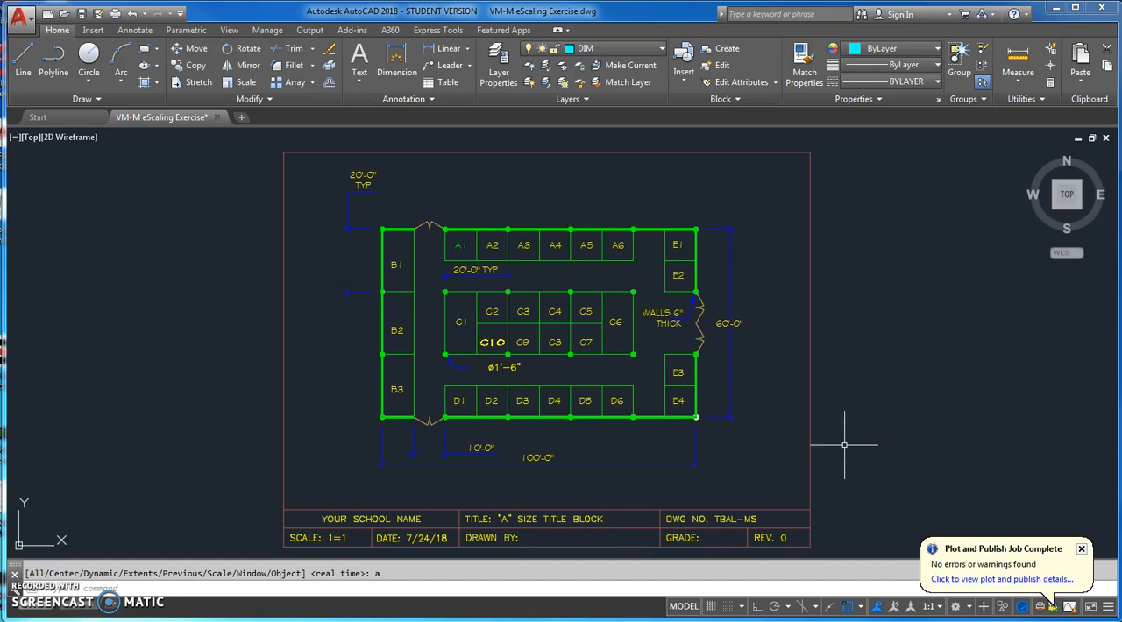
pyautogui.write('limits')
pyautogui.press('Return')
pyautogui.press('Return')
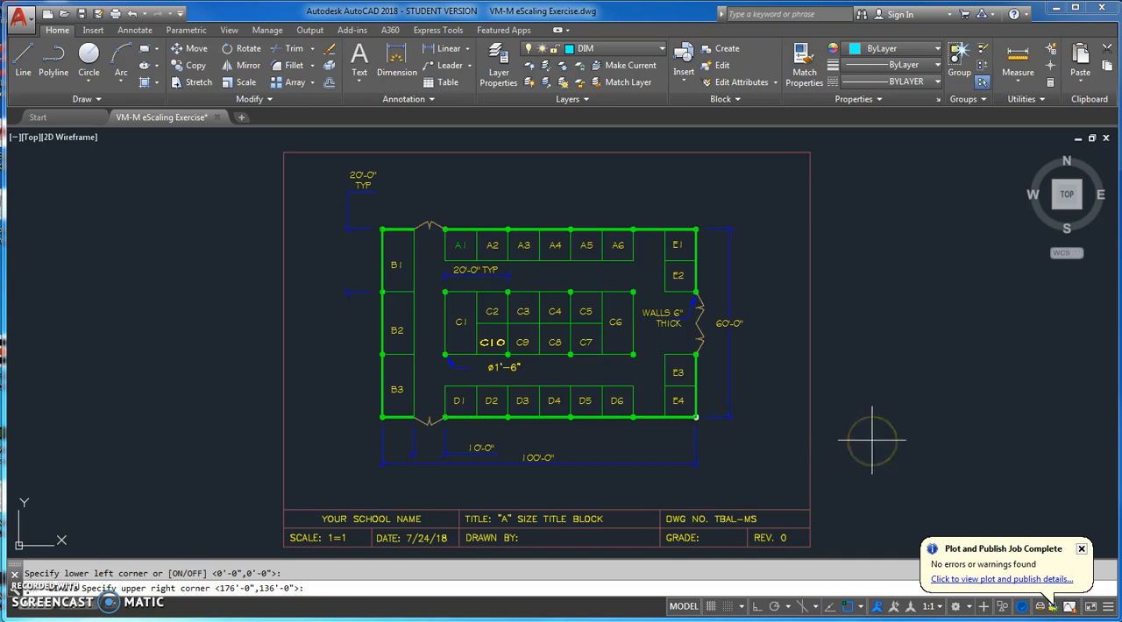
pyautogui.press('Return')
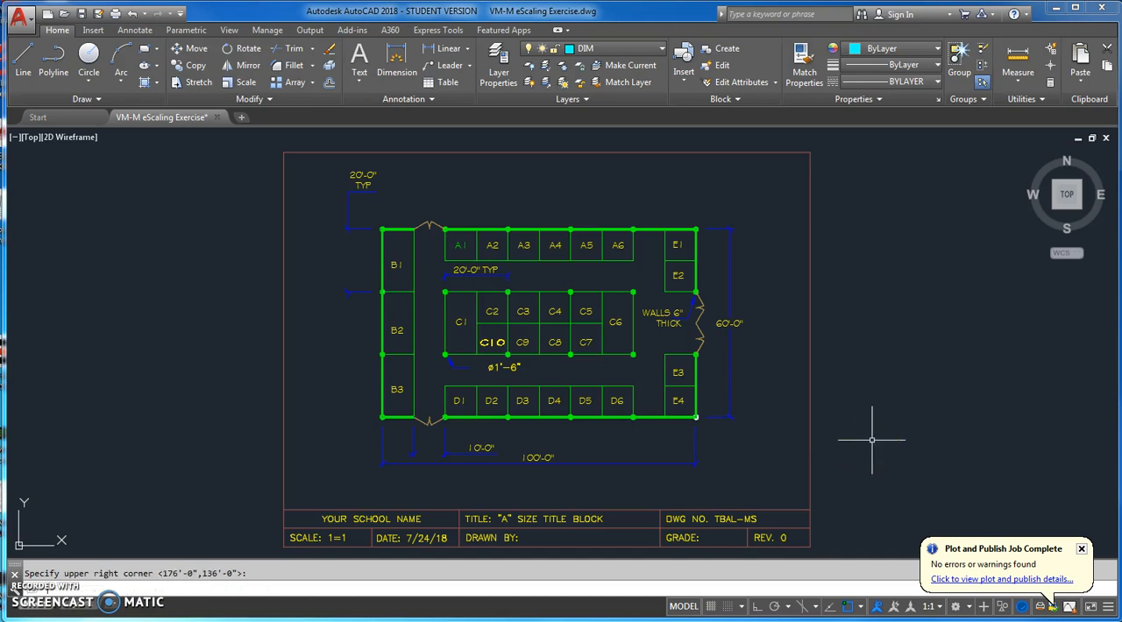
# Set up a plot of the drawing with the monochrome.ctb plot style table assigned to all layouts.
pyautogui.click(114, 15)
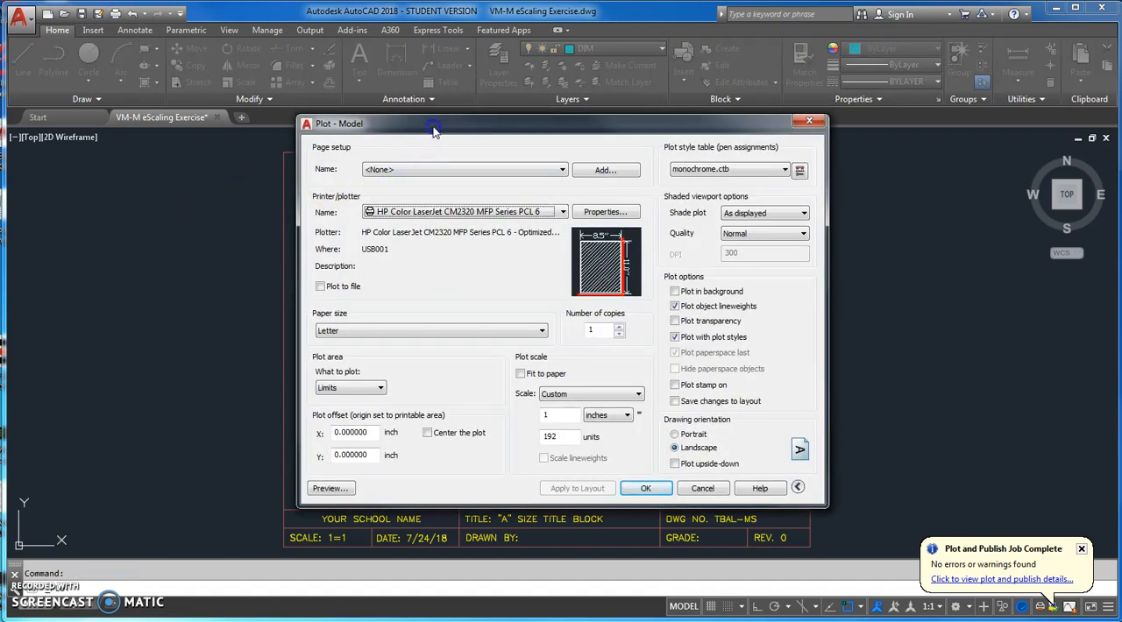
pyautogui.moveTo(430, 133); pyautogui.dragTo(433, 154)
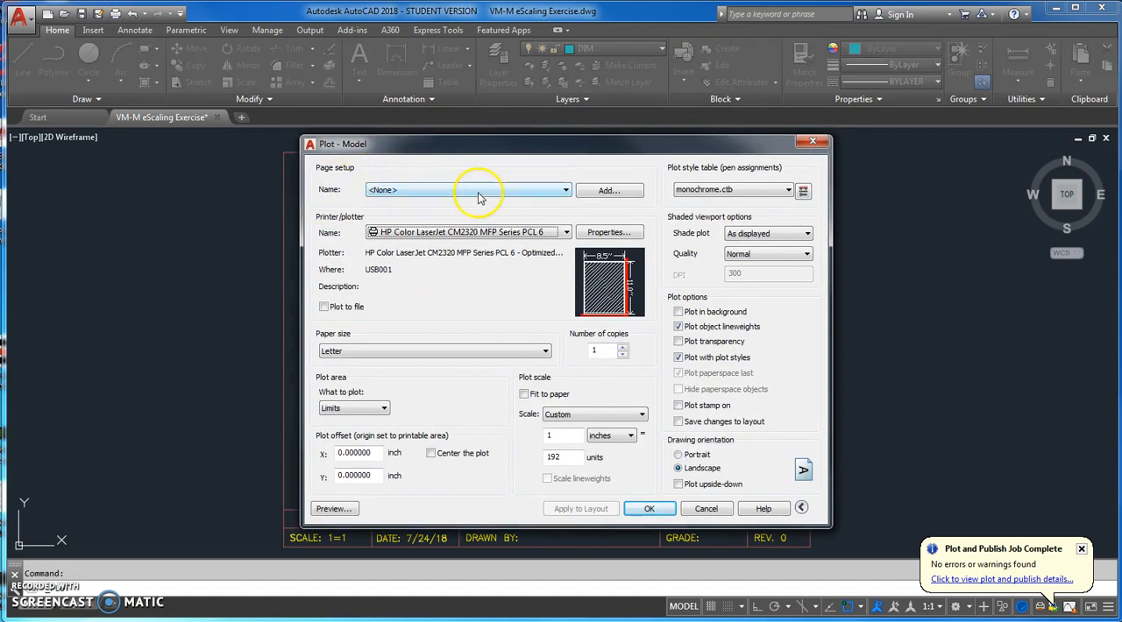
pyautogui.click(481, 232)
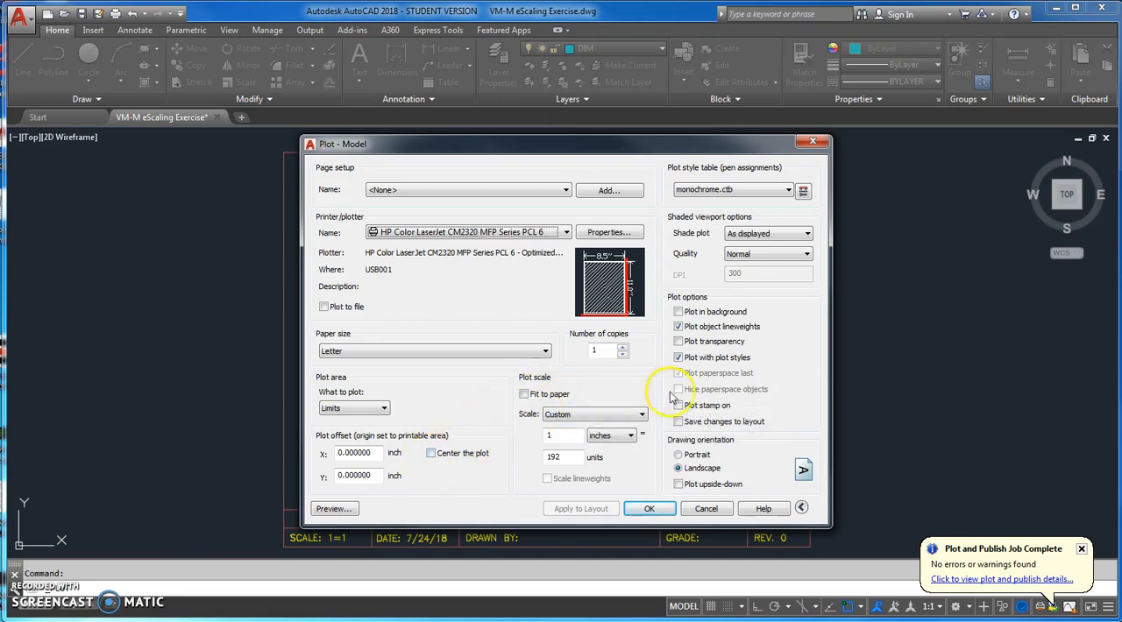
pyautogui.click(787, 190)
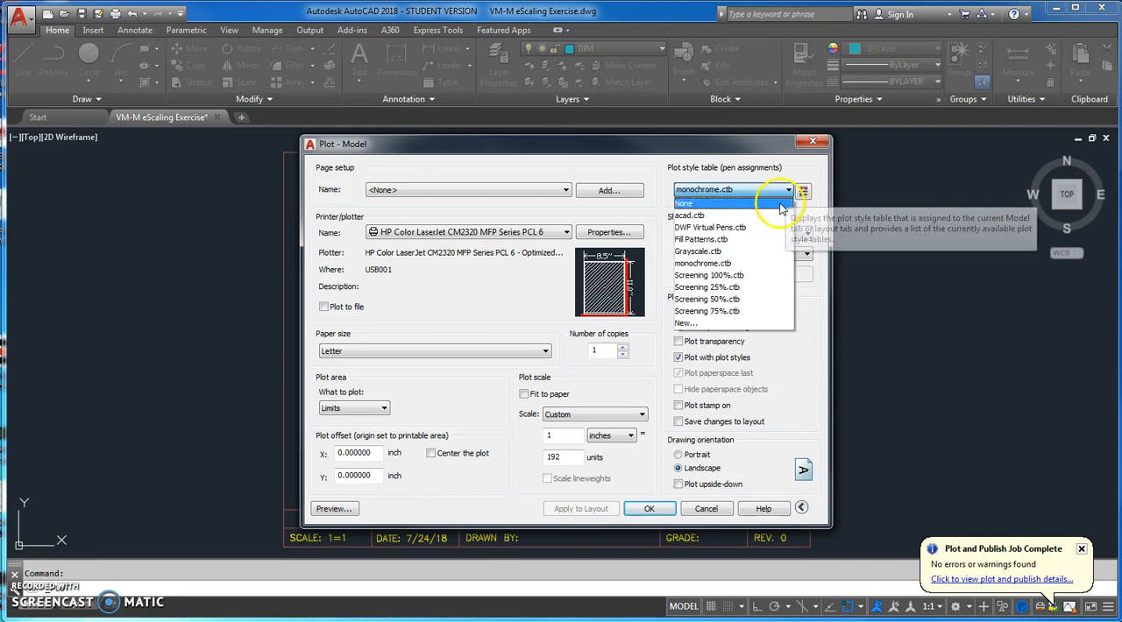
pyautogui.click(745, 263)
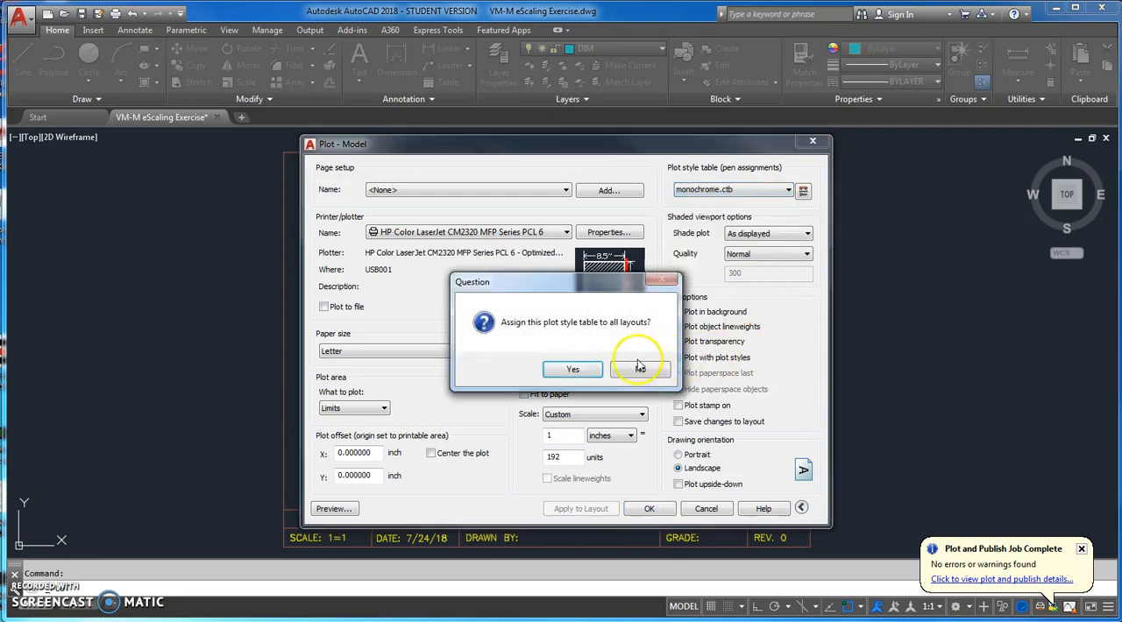
pyautogui.click(585, 369)
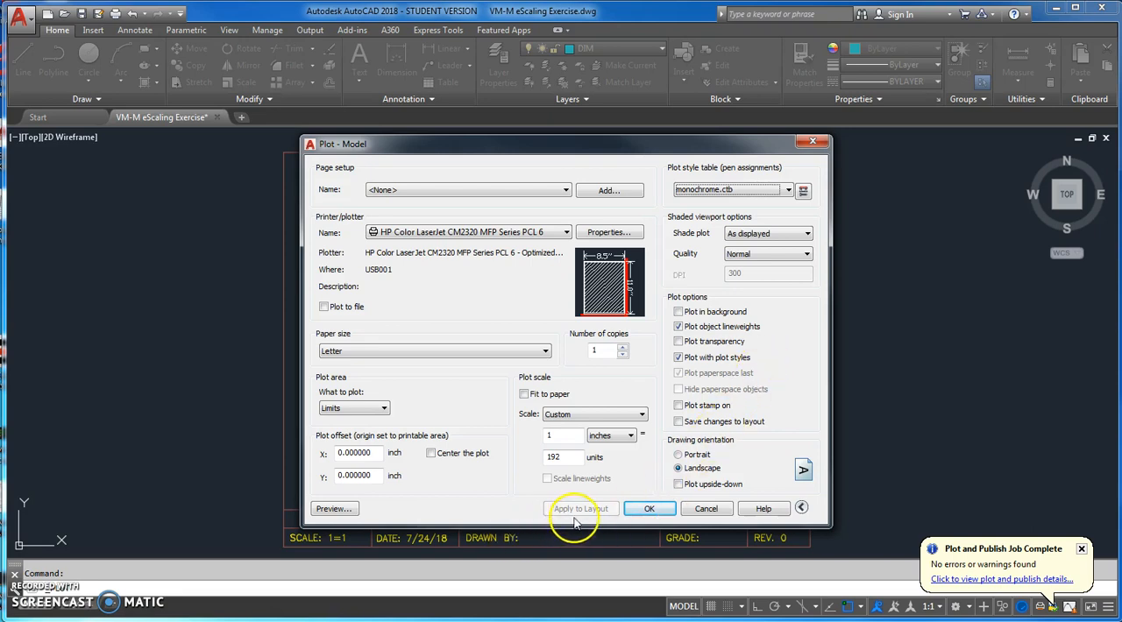
# Preview the plot of the floor plan with its title block and send it to the printer.
pyautogui.click(345, 511)
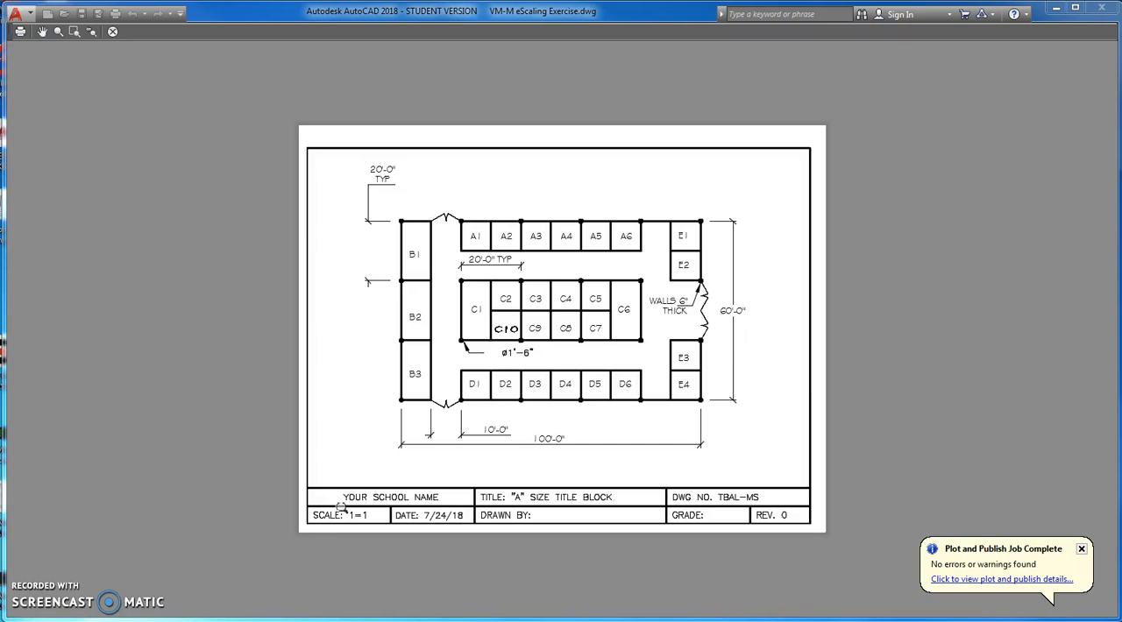
pyautogui.press('Escape')
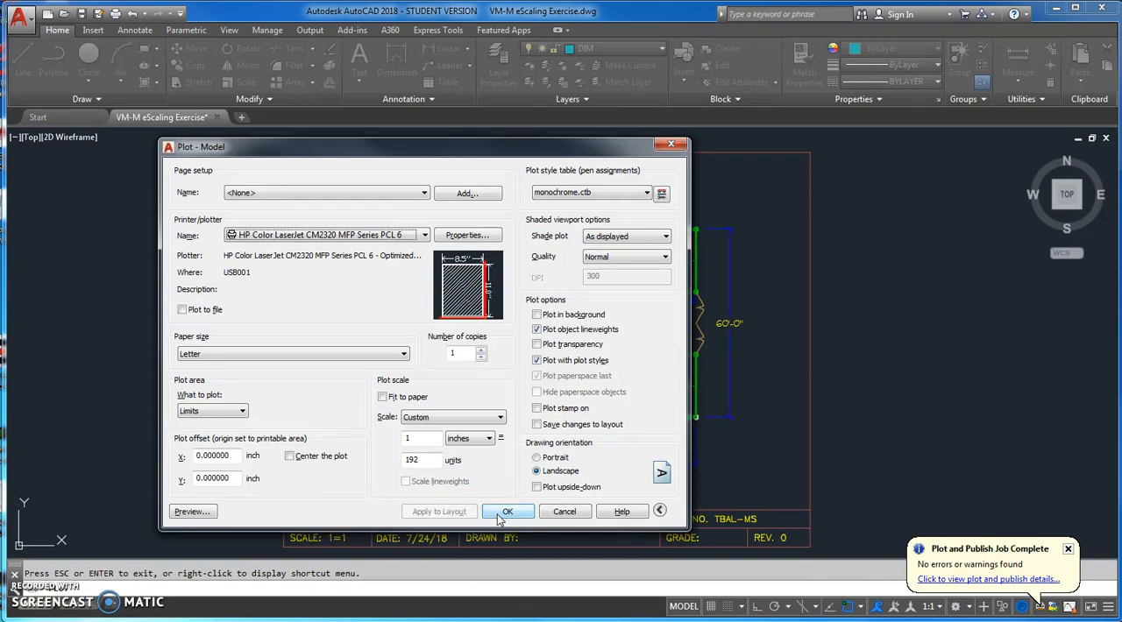
pyautogui.click(499, 513)
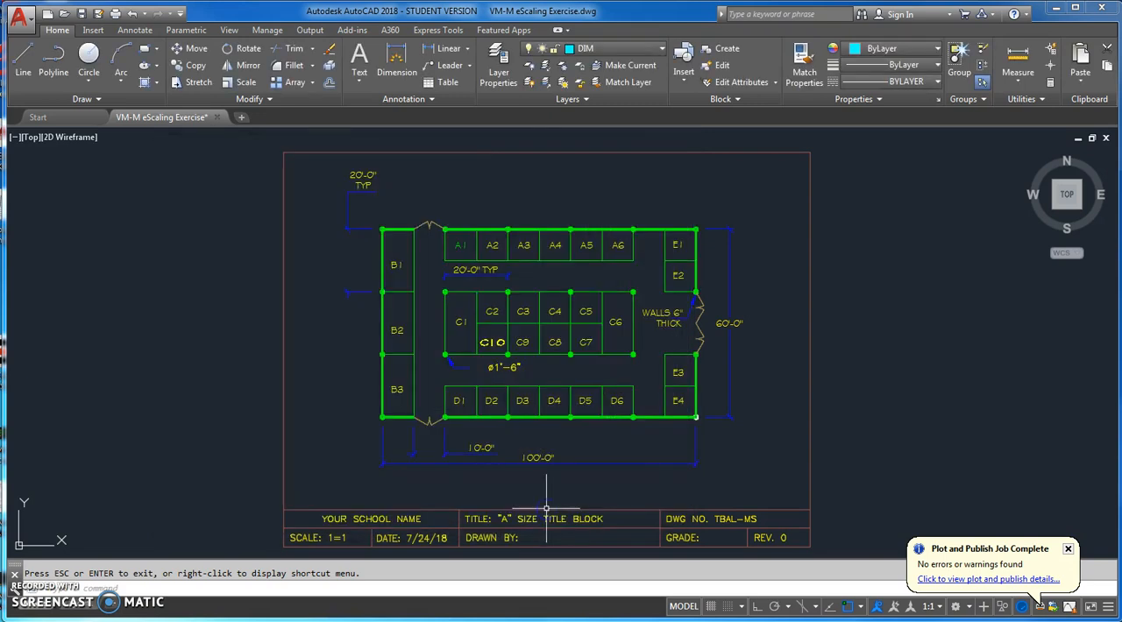